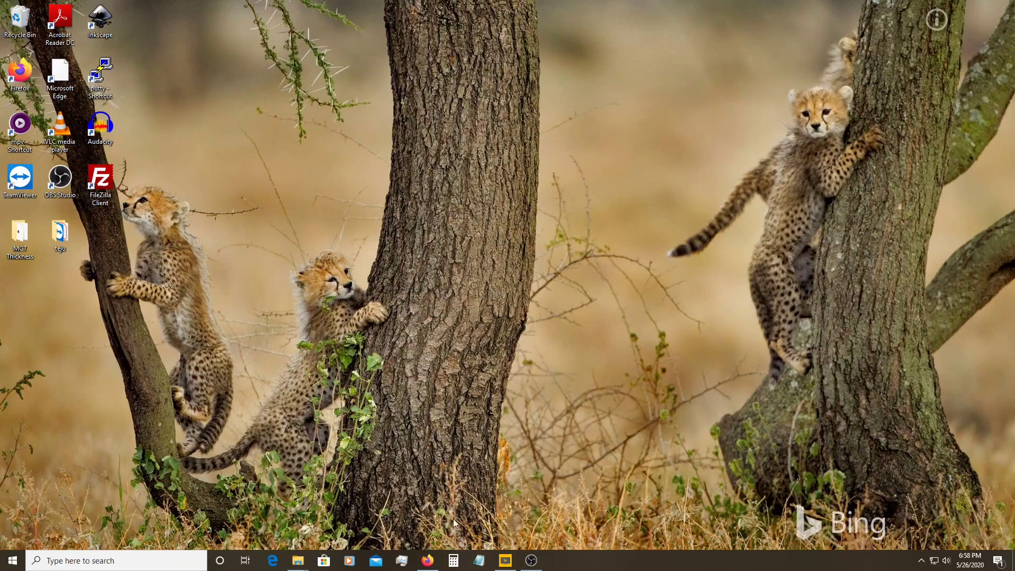
Open Firefox, search Bing for oommf and open the OOMMF Project at NIST site.
double_click(19, 79)
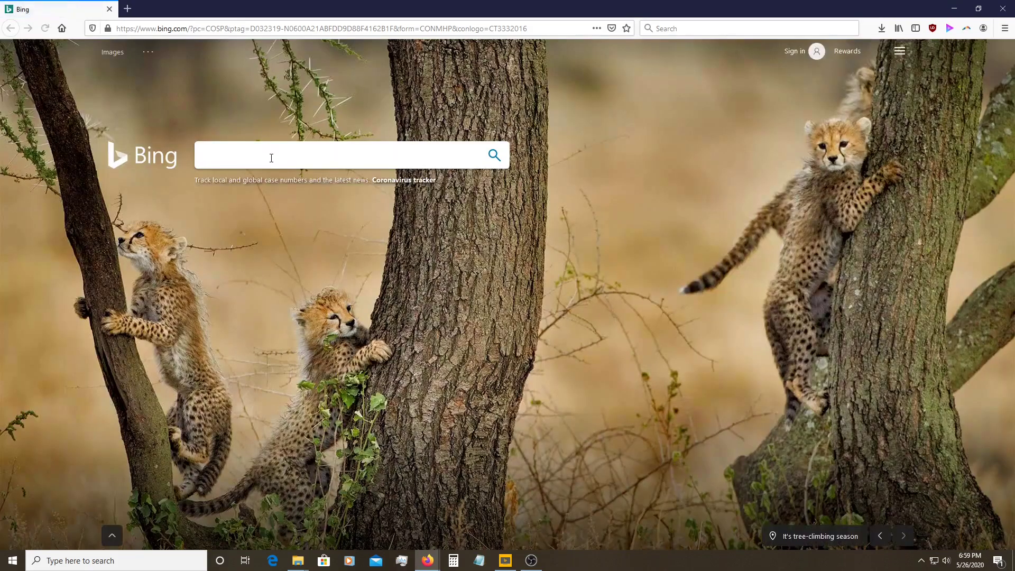
left_click(272, 159)
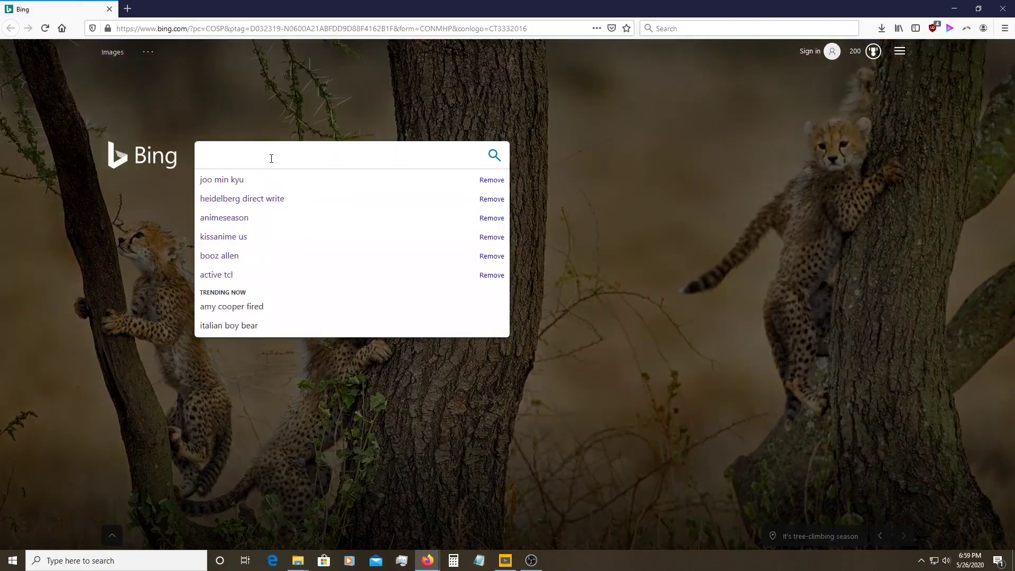
type("oommf")
key("Return")
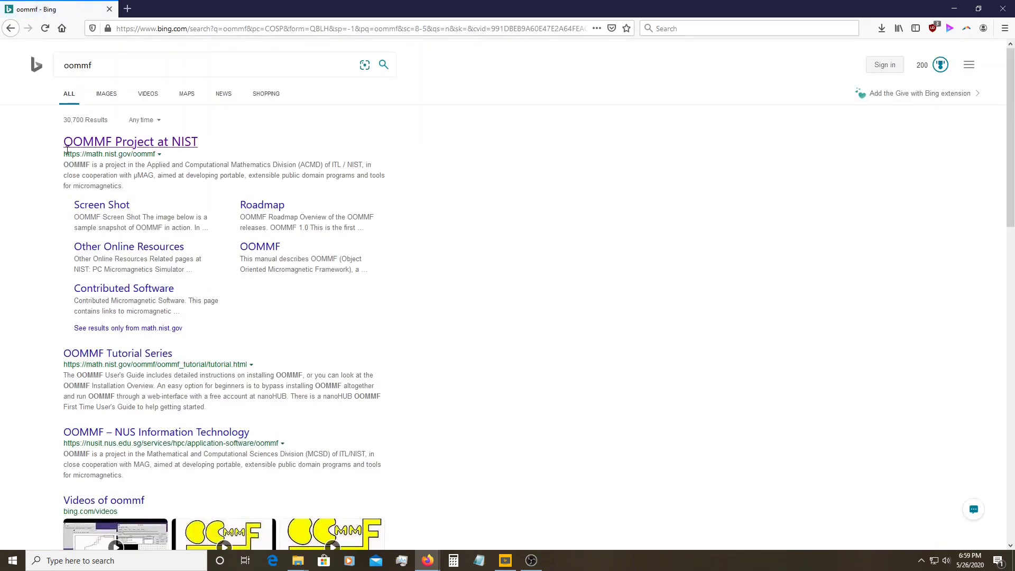
left_click(111, 143)
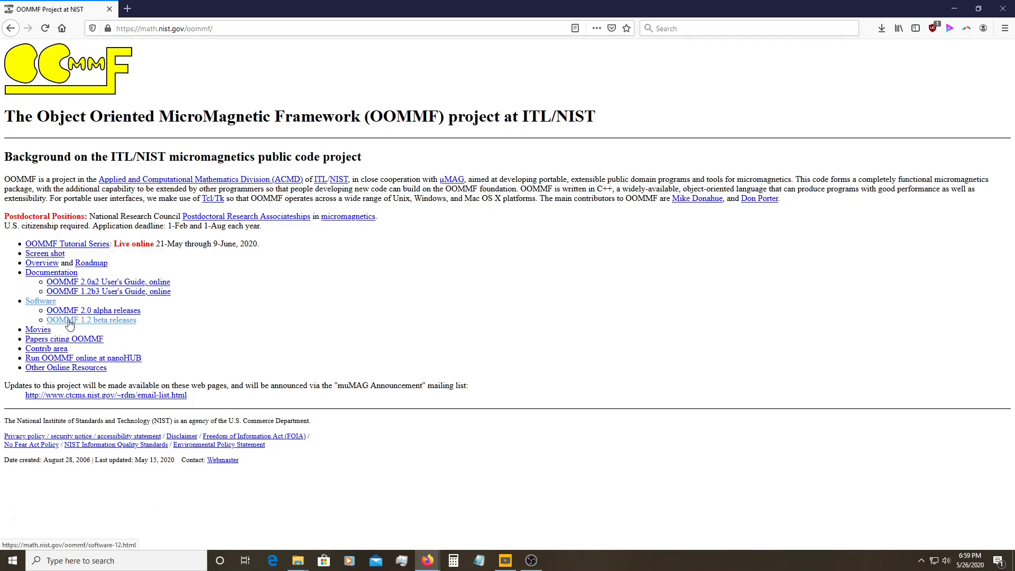
Download the OOMMF 1.2 beta 3 archive with 64-bit Windows executables for Tcl/Tk 8.6.x and open it with Windows Explorer.
left_click(37, 302)
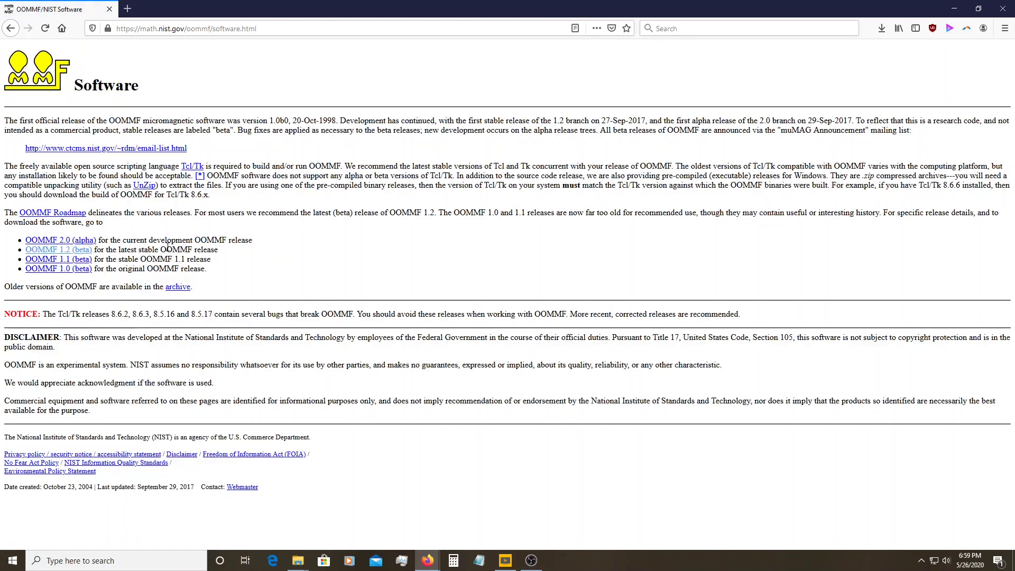
left_click(62, 250)
scroll(188, 324, "down", 4)
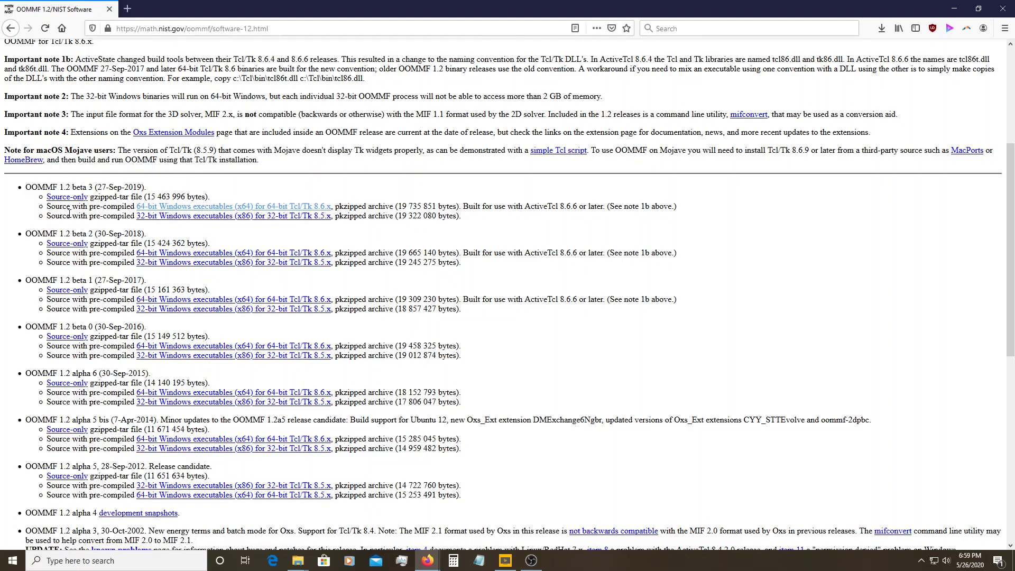
left_click(182, 209)
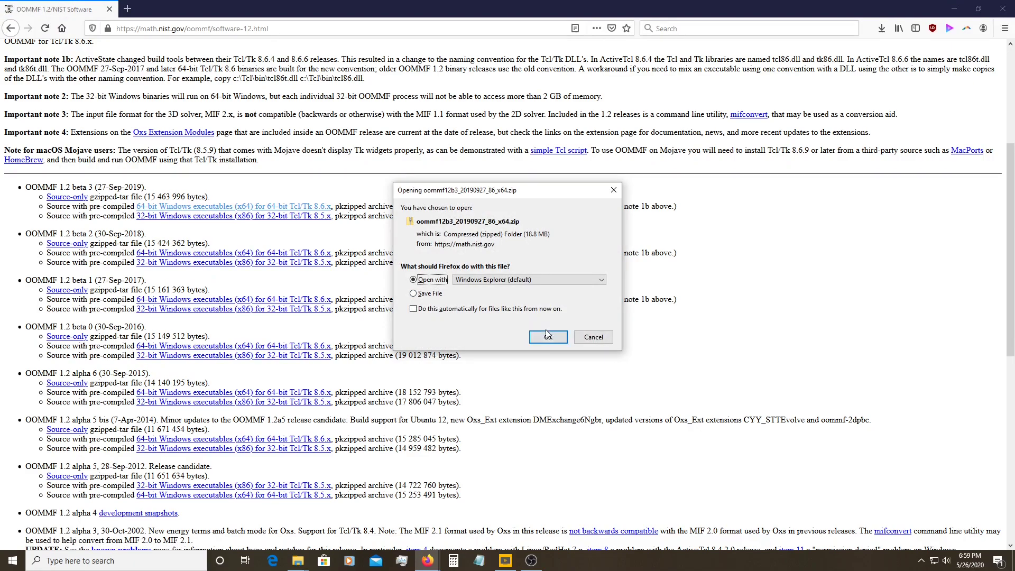
left_click(548, 338)
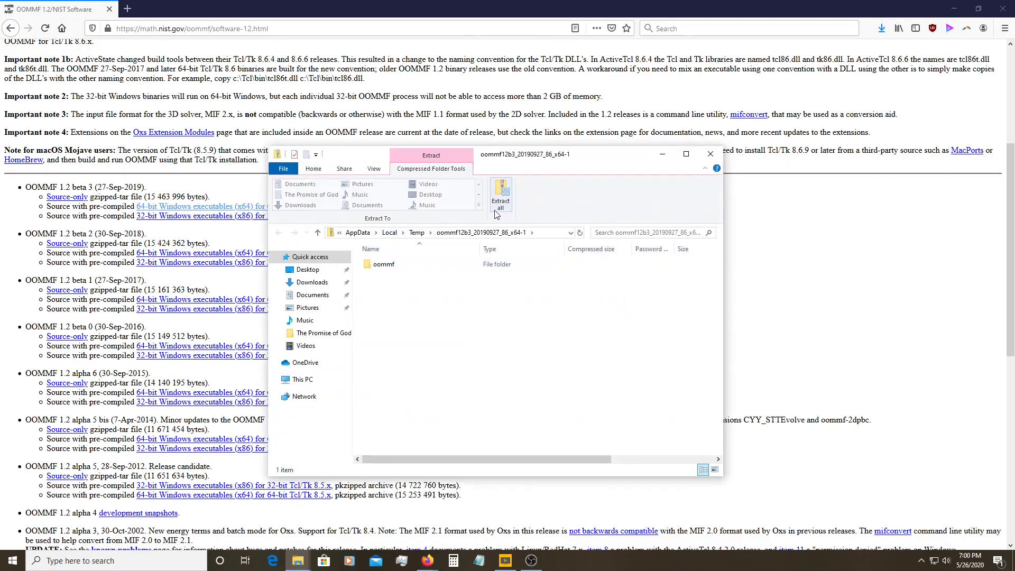
Extract the whole OOMMF archive into the Documents folder, close the archive window and minimize the extracted folder.
left_click(498, 212)
left_click(602, 382)
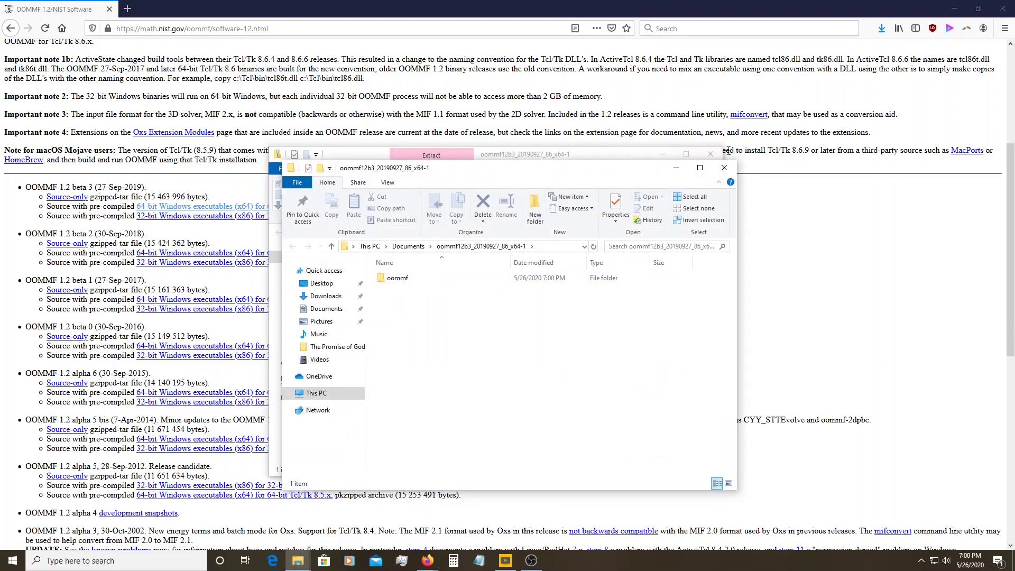
left_click(710, 154)
left_click(675, 167)
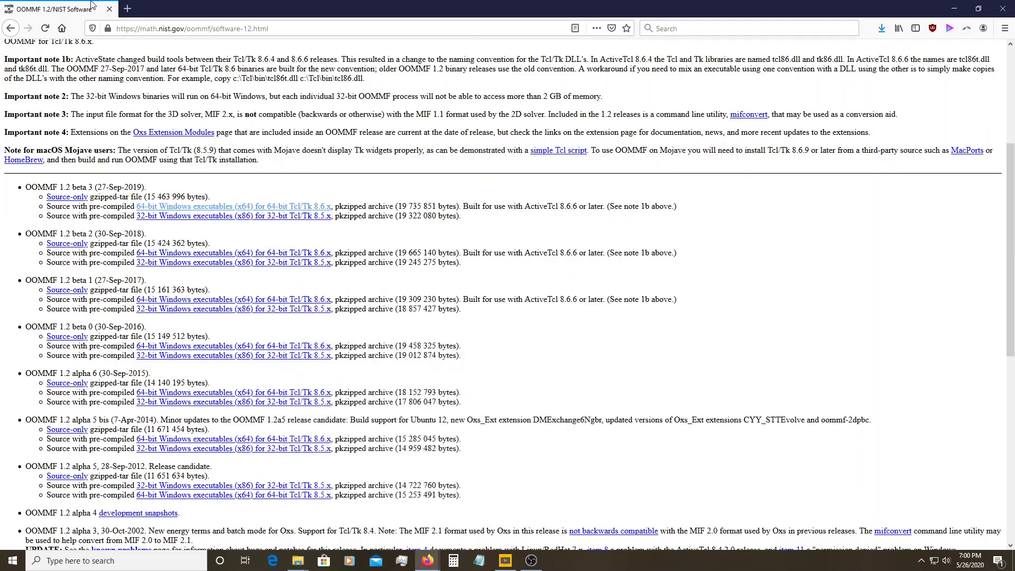
Search the web for active tcl in a new browser tab and open ActiveState's ActiveTcl download page.
left_click(127, 8)
left_click(410, 221)
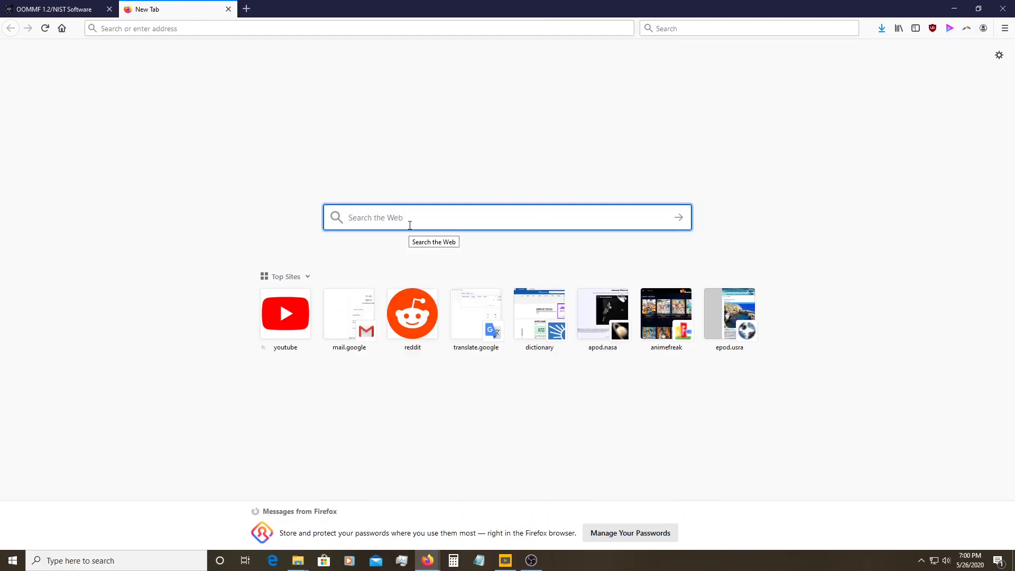
type("active tcl")
key("Return")
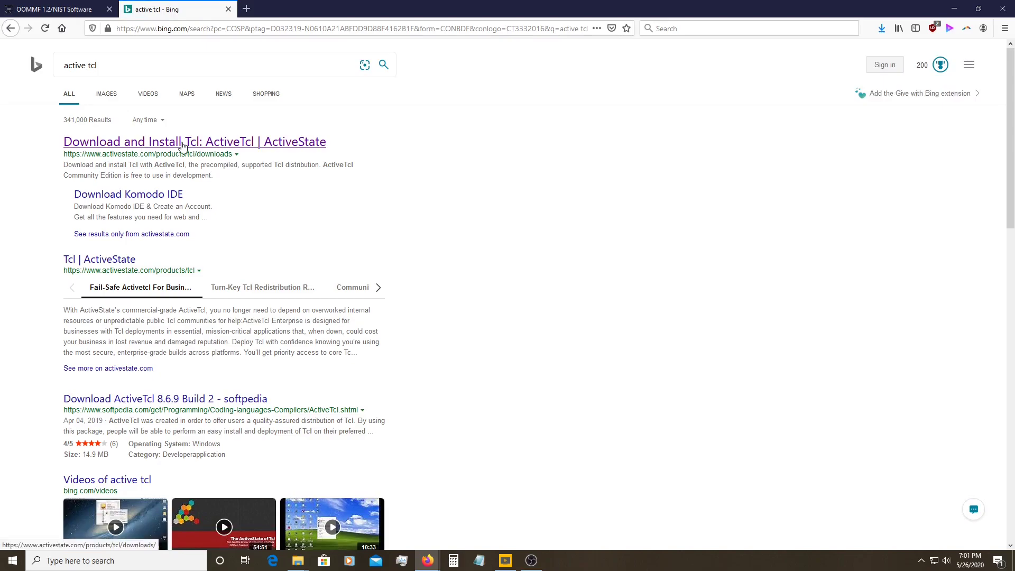
left_click(187, 142)
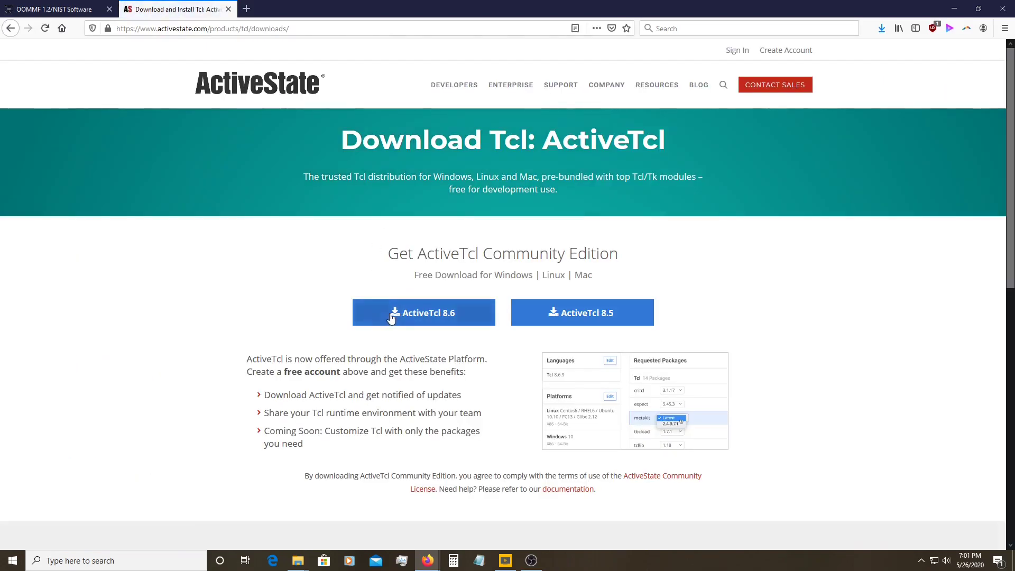
Check the ActiveTcl version required by OOMMF 1.2 beta 3, choose the ActiveTcl 8.6 download and sign in to ActiveState.
left_click(52, 6)
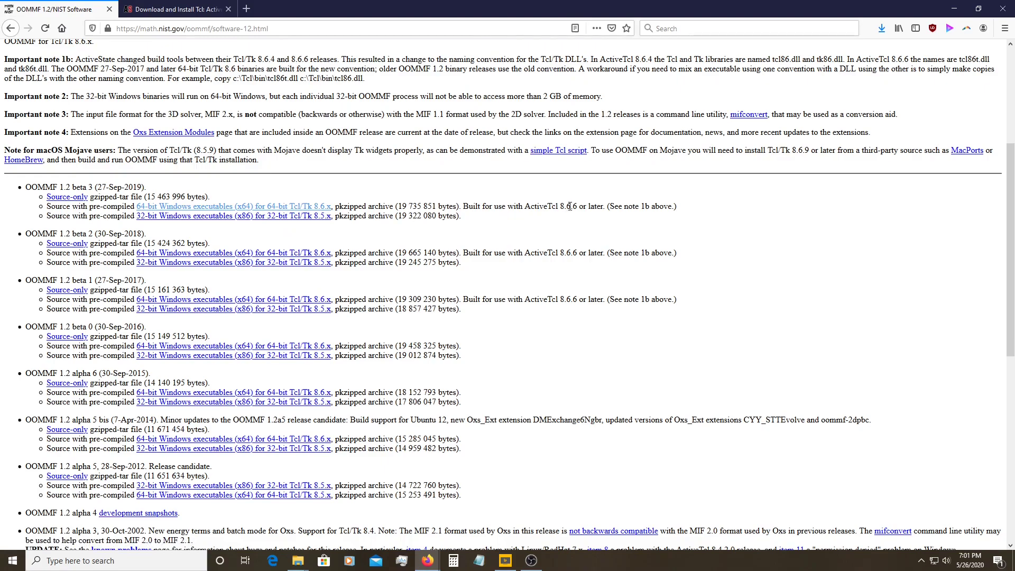
left_click(177, 9)
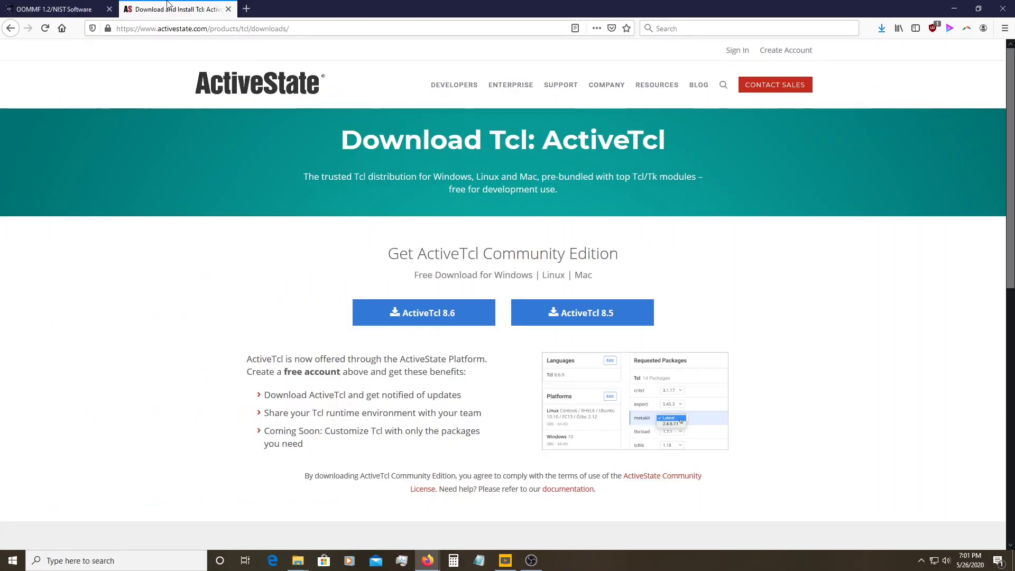
left_click(421, 323)
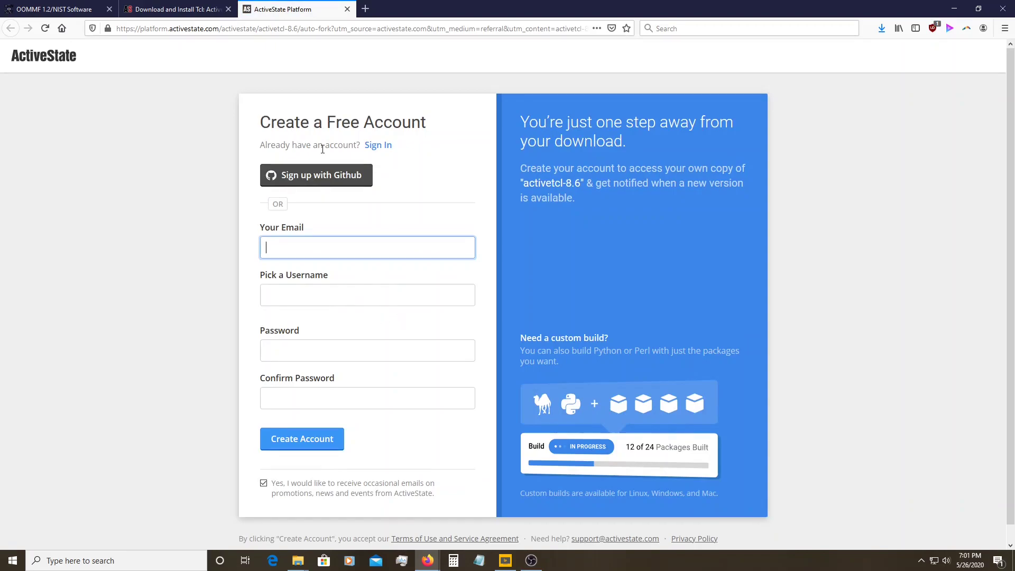
left_click(380, 147)
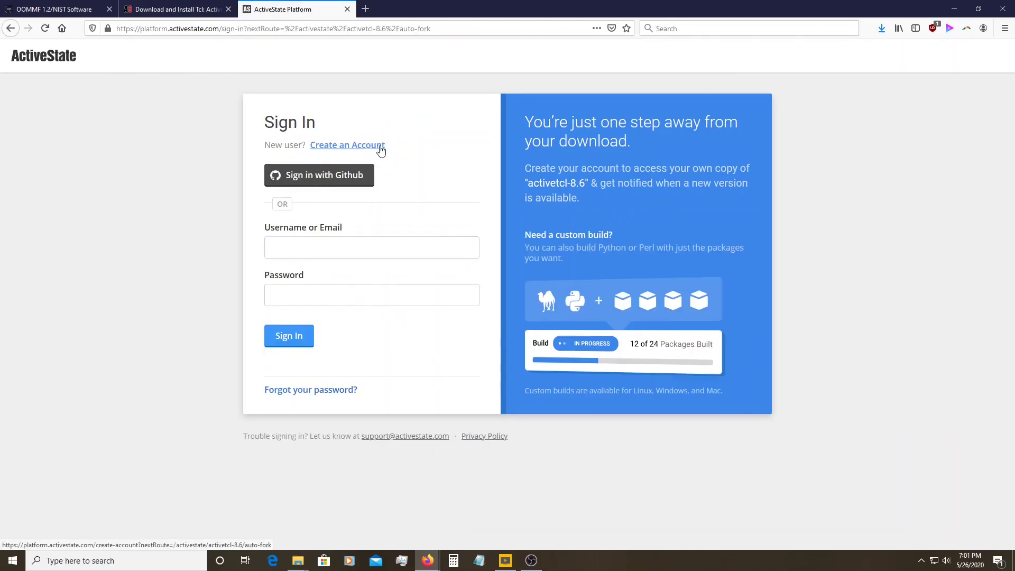
left_click(393, 251)
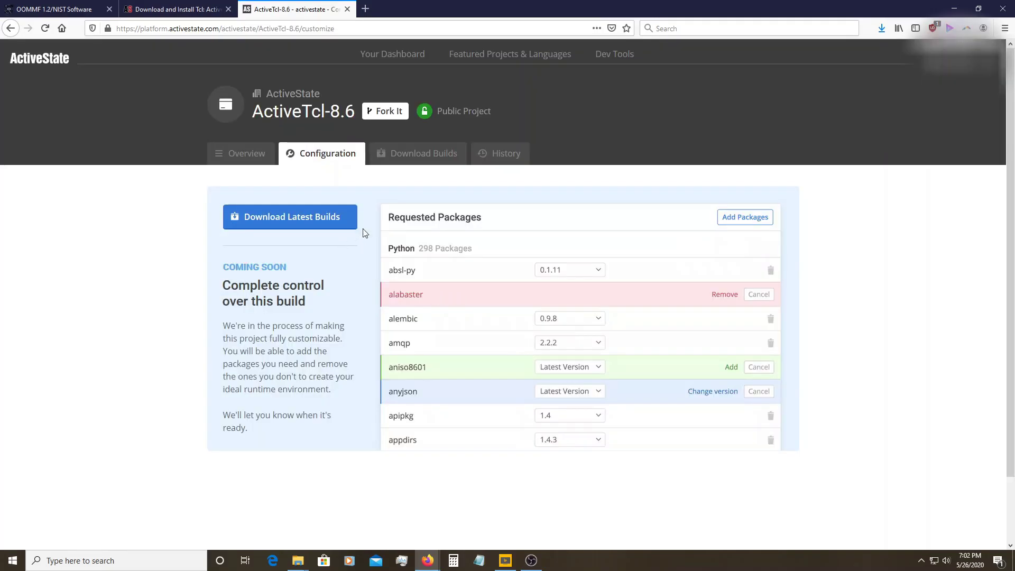
Download the Windows .exe installer from the ActiveTcl-8.6 builds and save the file.
left_click(423, 153)
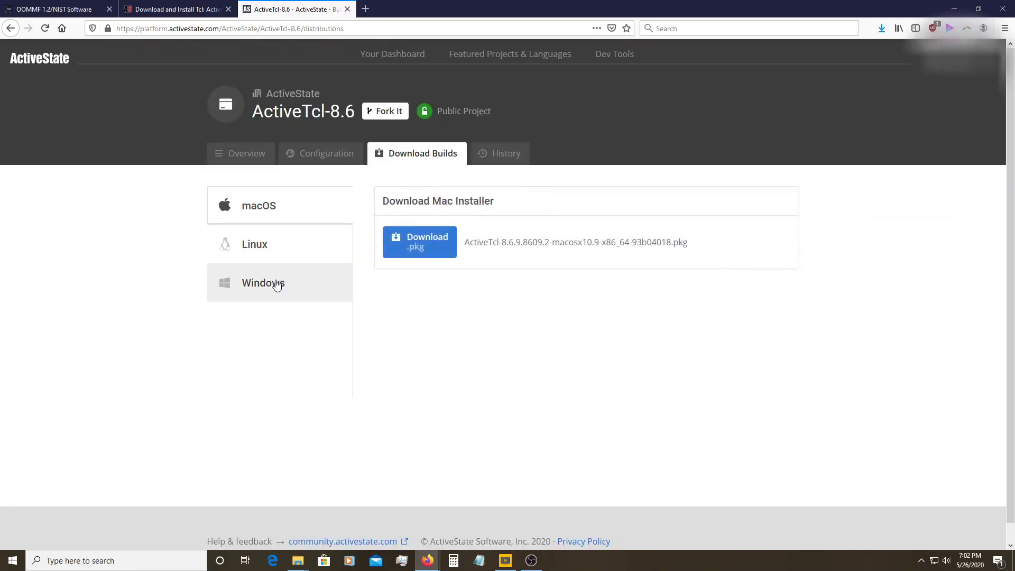
left_click(275, 290)
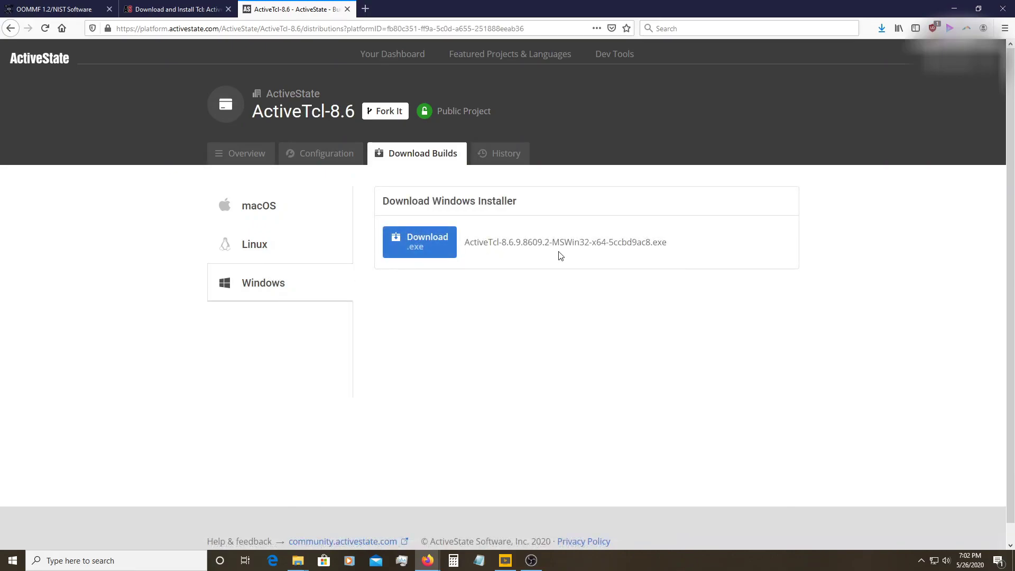
left_click(429, 252)
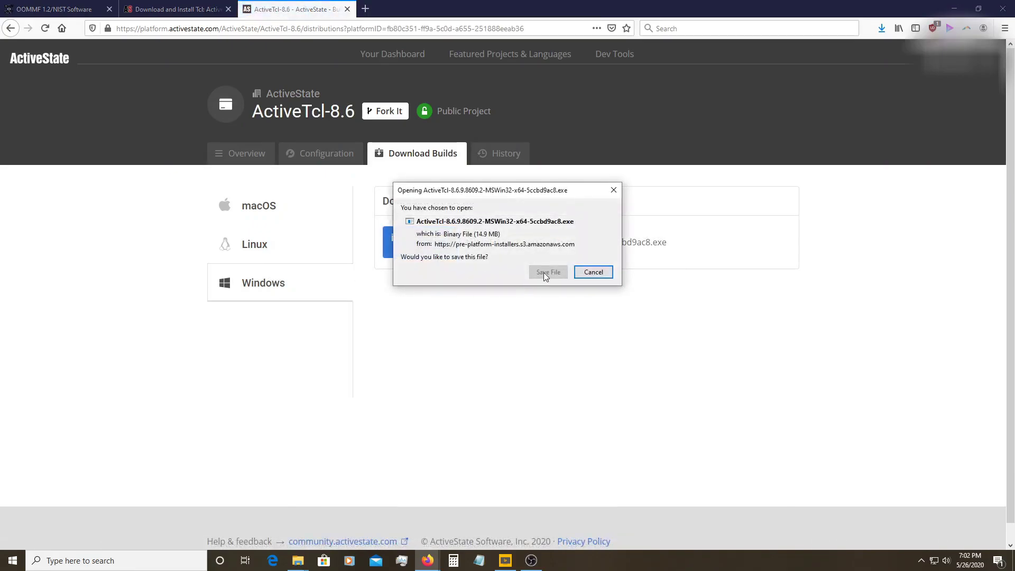
left_click(542, 272)
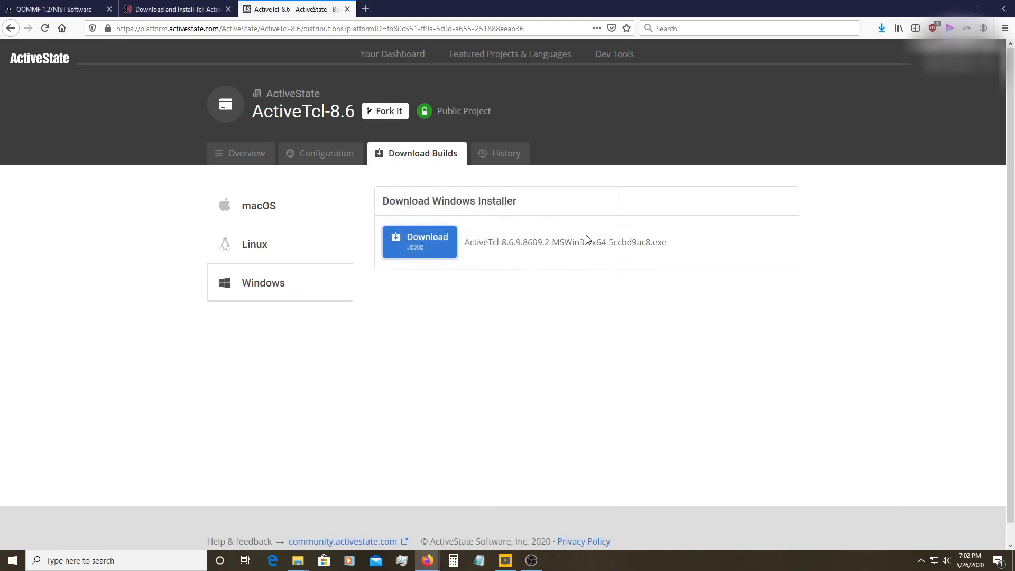
Launch the newly downloaded ActiveTcl installer and accept its license agreement.
left_click(880, 30)
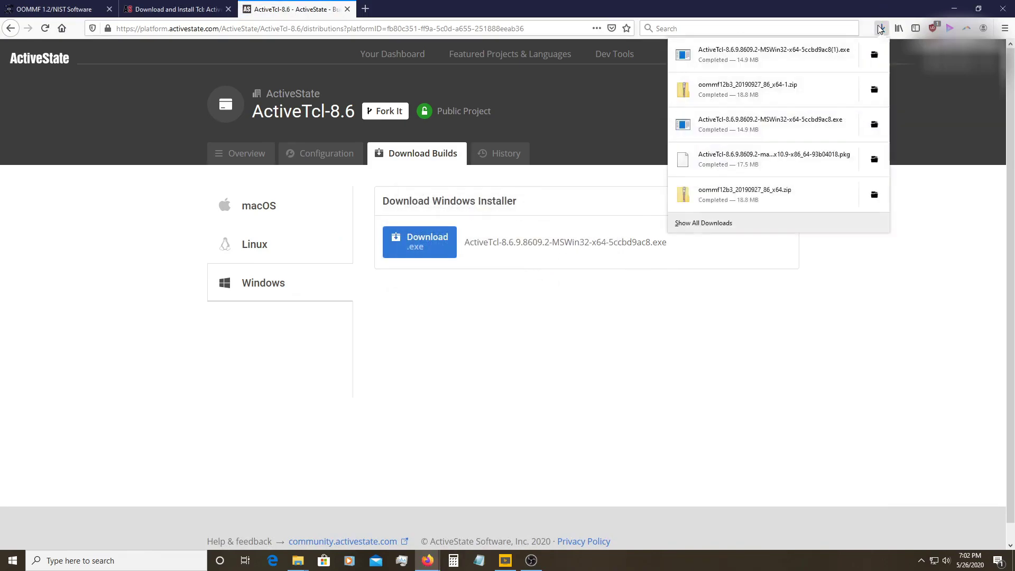
left_click(766, 51)
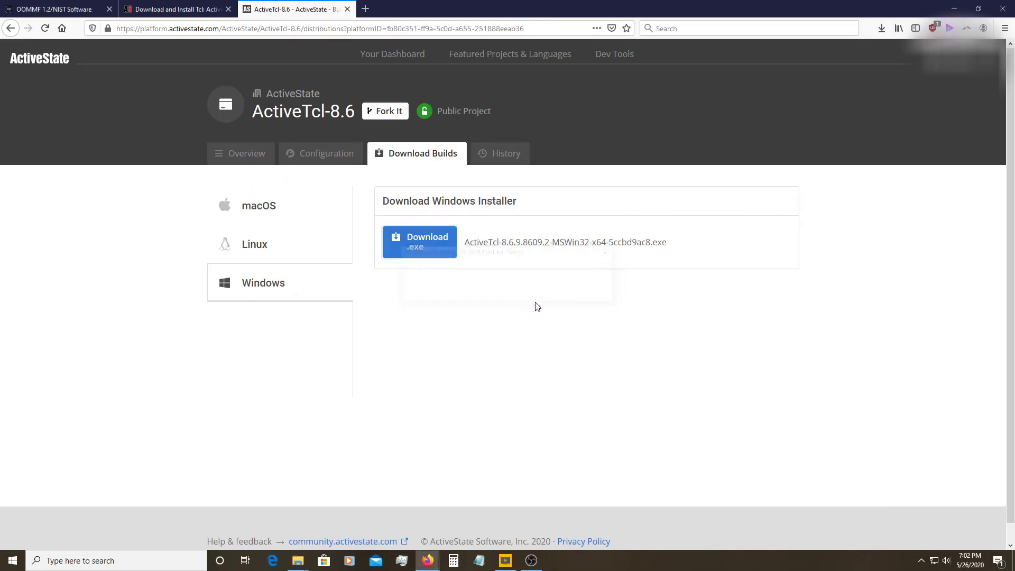
left_click(575, 365)
left_click(417, 323)
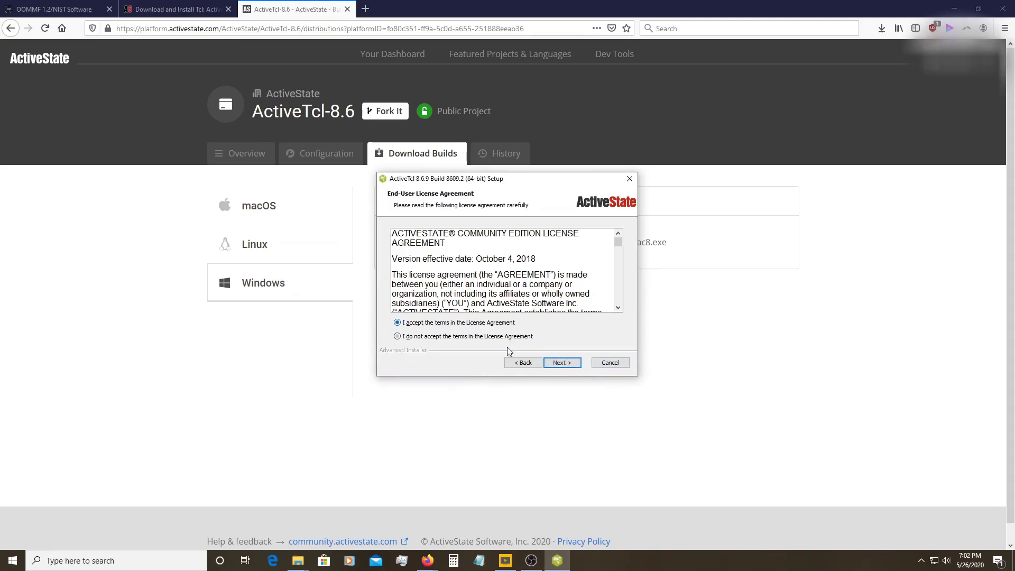
left_click(563, 363)
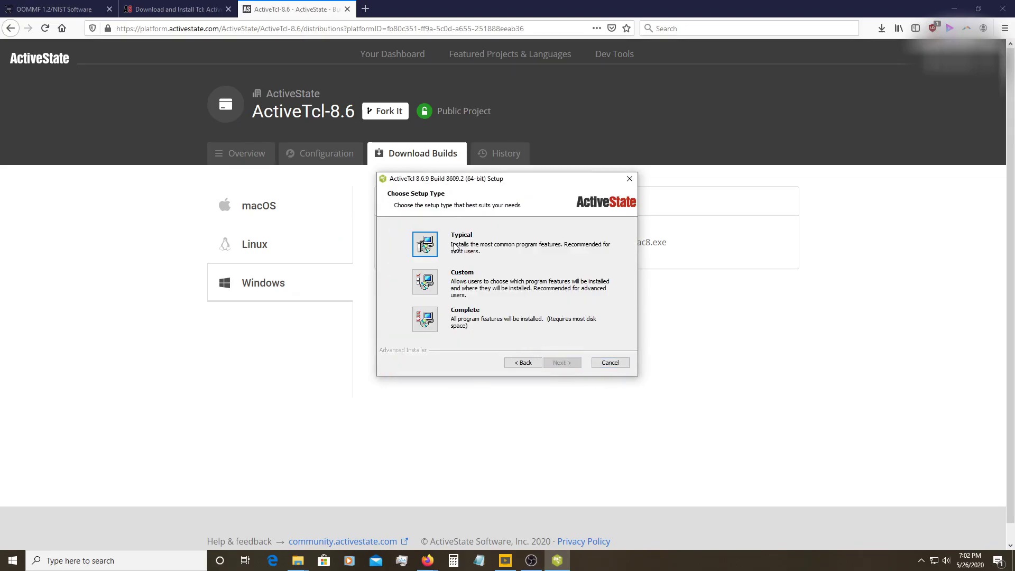
Install ActiveTcl with the Typical setup, keeping the default PATH and file association options, and finish the wizard.
left_click(425, 244)
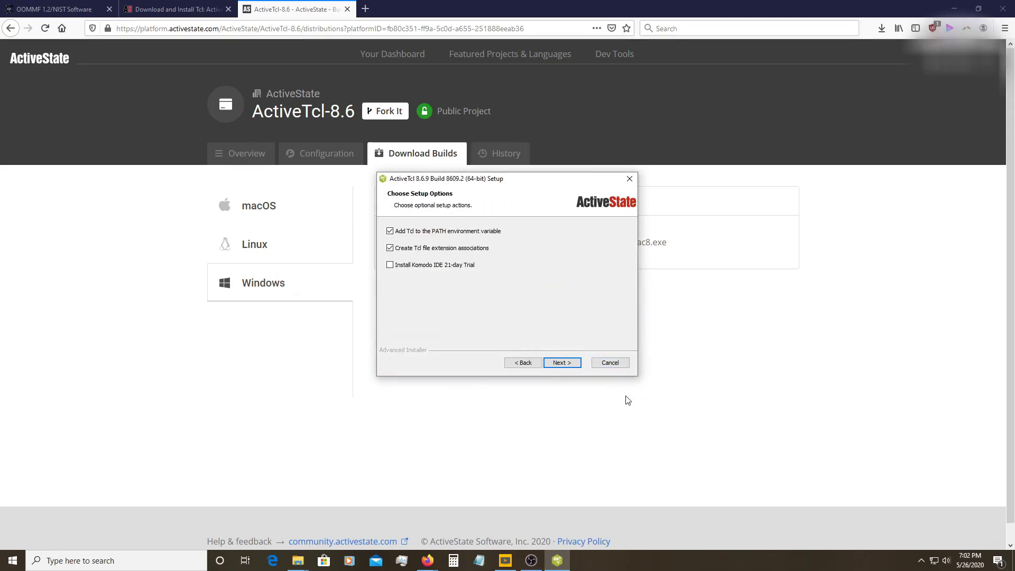
left_click(562, 362)
left_click(563, 363)
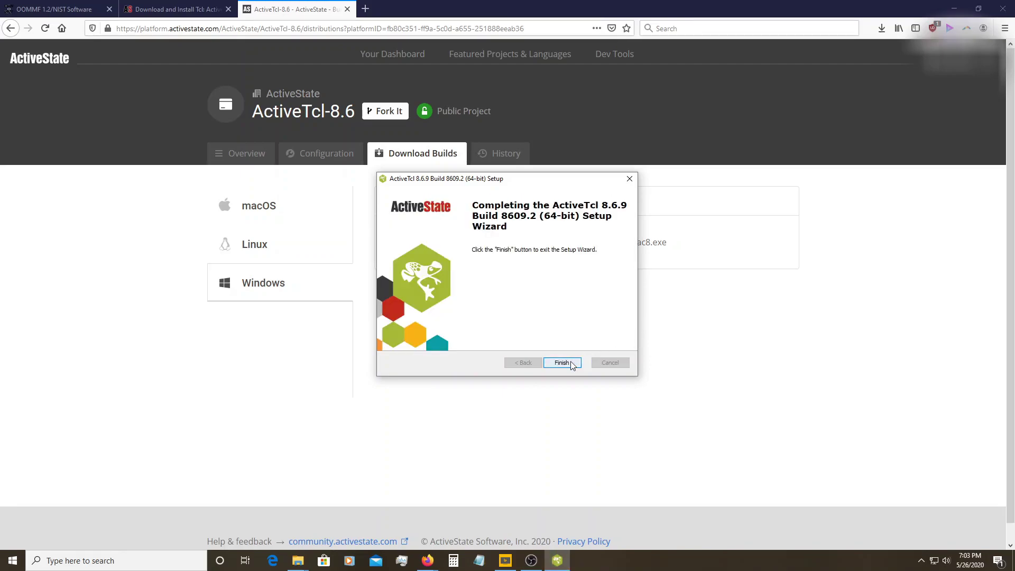
left_click(562, 363)
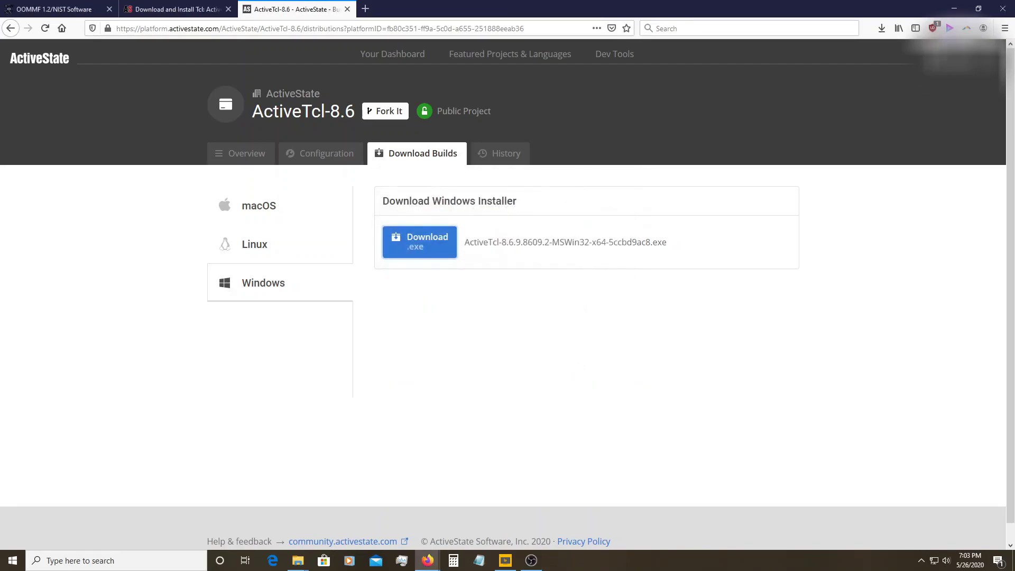
Minimize the browser, open a Command Prompt by searching for cmd, and move its window toward the middle of the desktop.
left_click(953, 9)
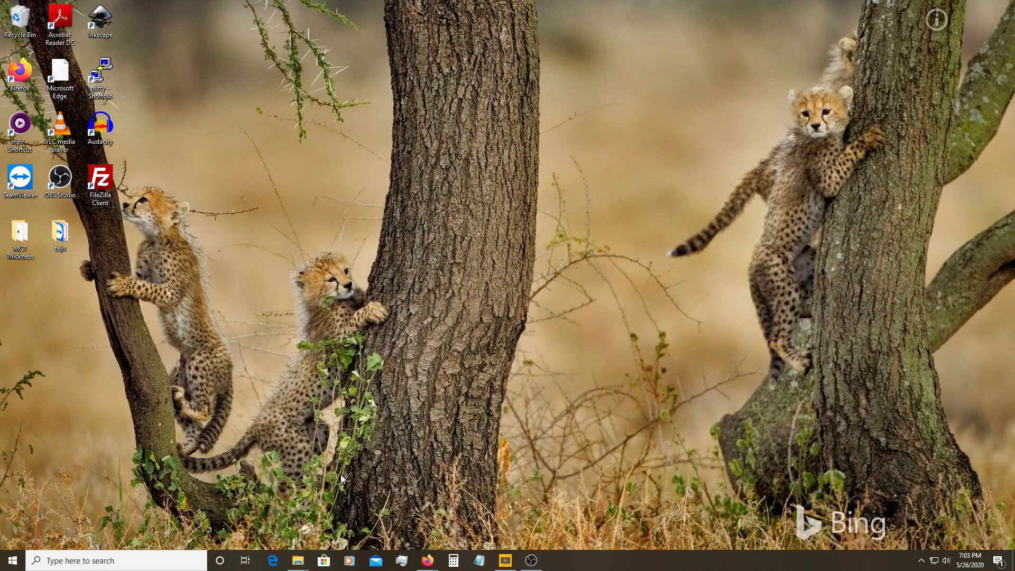
left_click(80, 562)
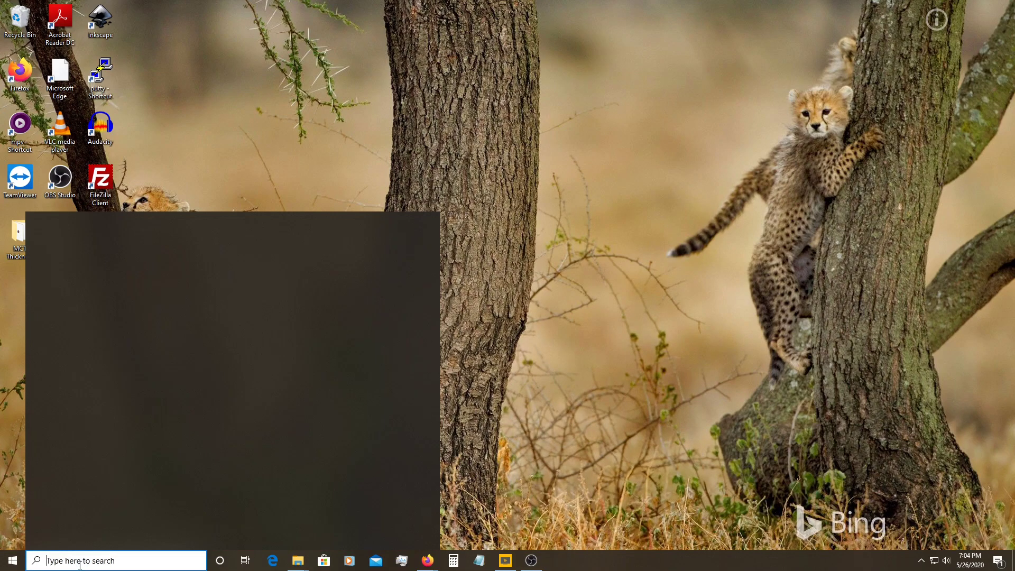
type("cmd")
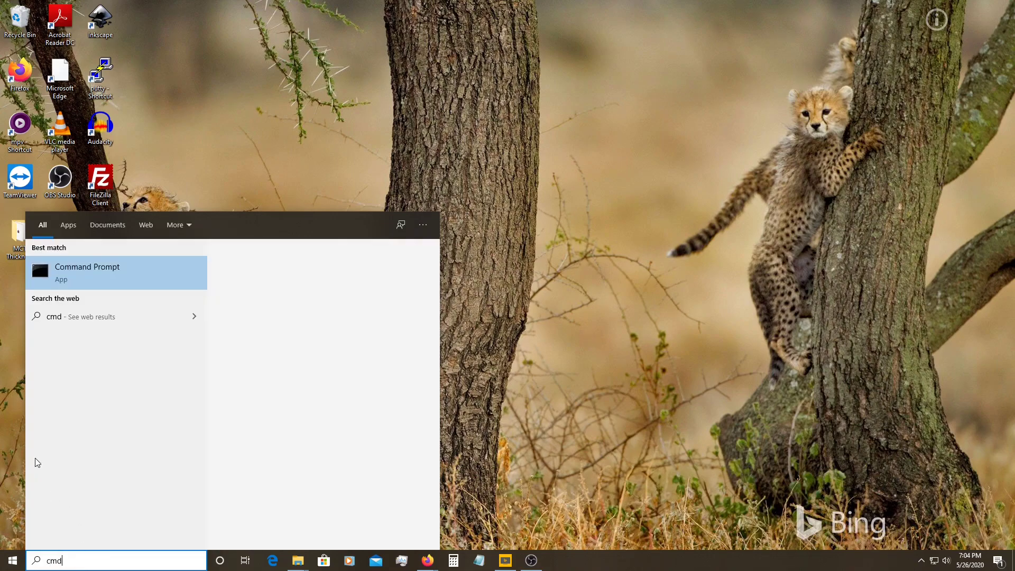
left_click(40, 267)
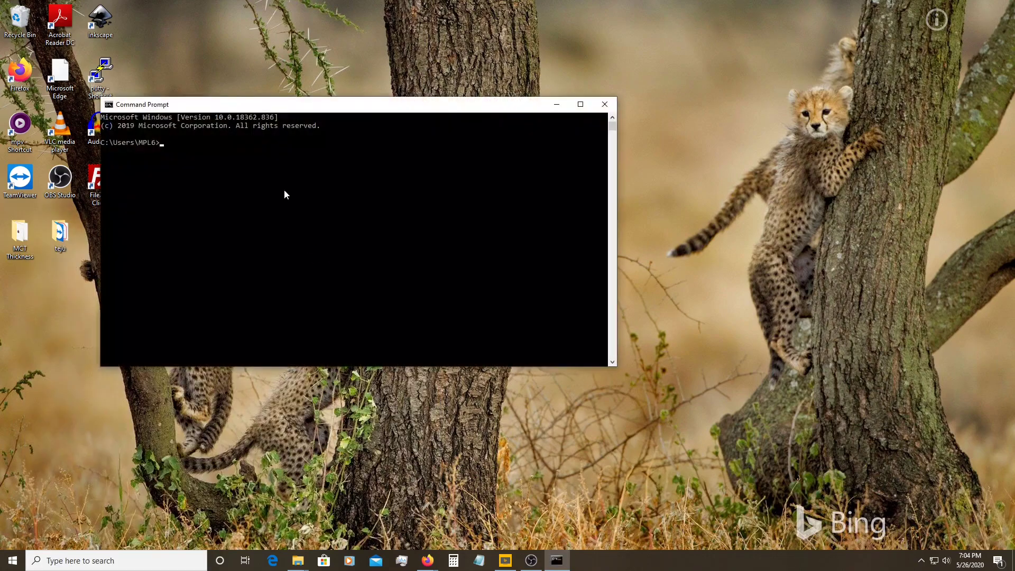
left_click_drag(307, 110, 596, 181)
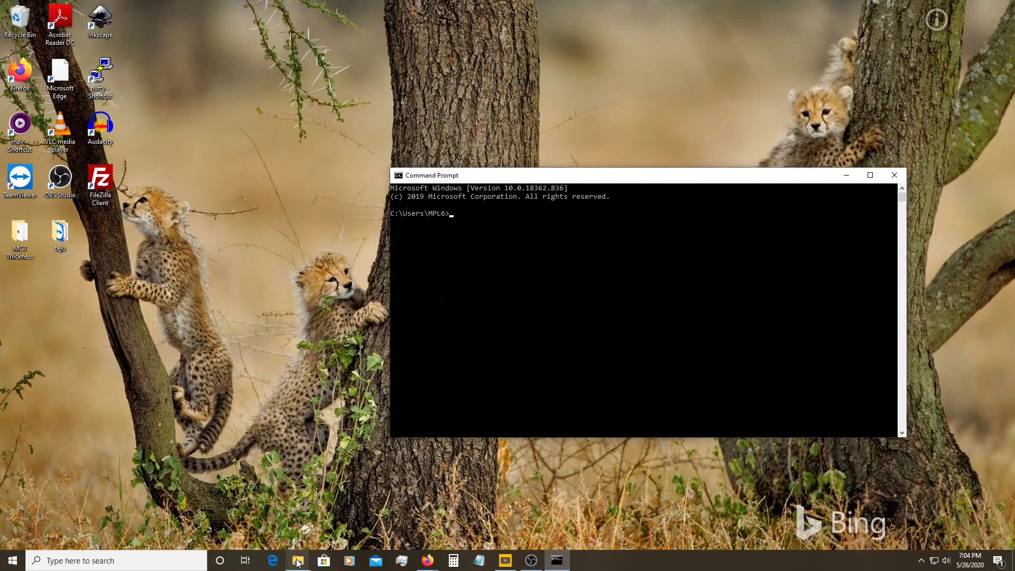
Switch to File Explorer, move its window toward the upper-left of the desktop, and open the oommf folder inside oommf12b3_20190927_86_x64-1.
mouse_move(297, 563)
left_click(366, 534)
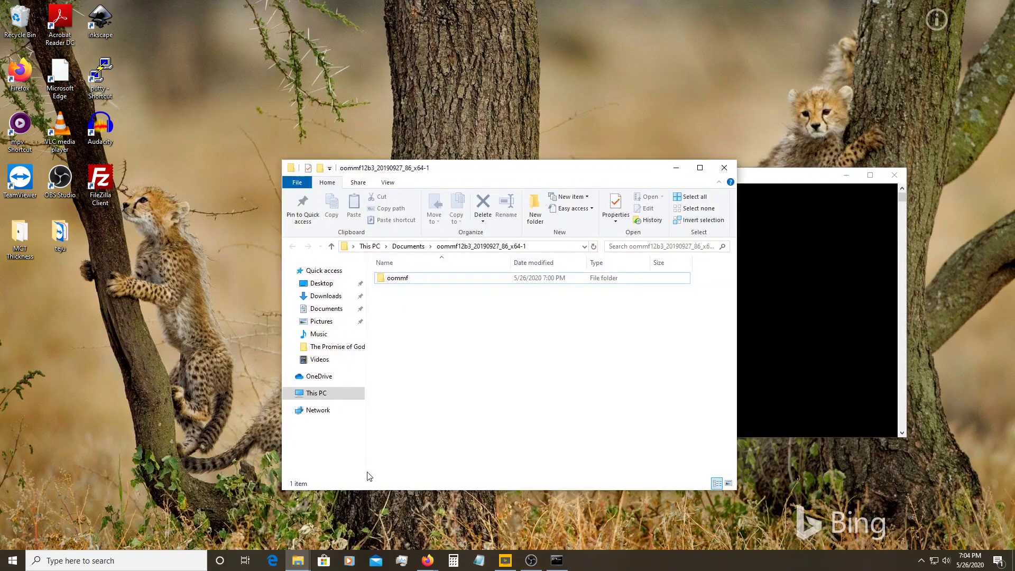
left_click_drag(505, 182, 302, 128)
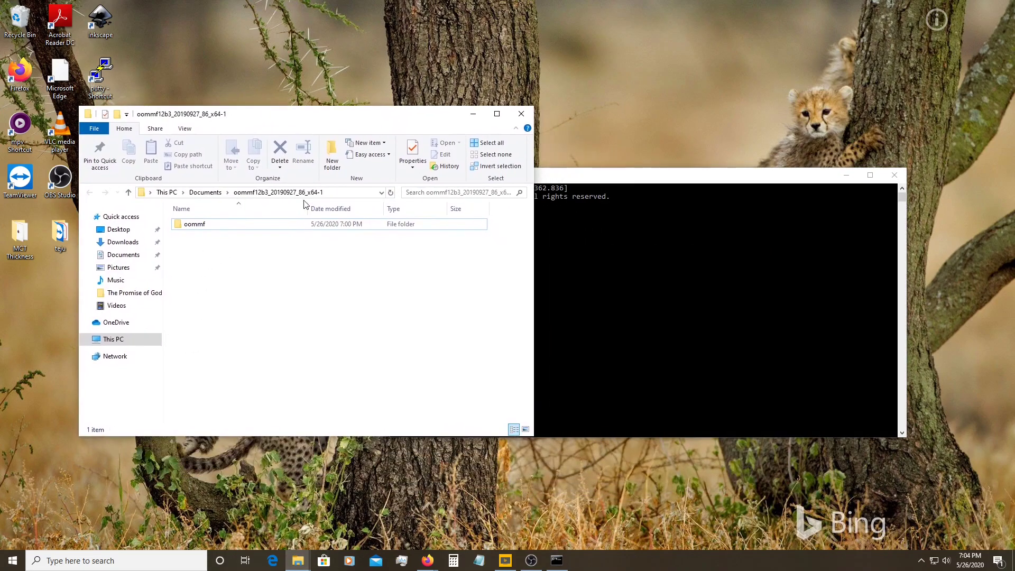
double_click(207, 226)
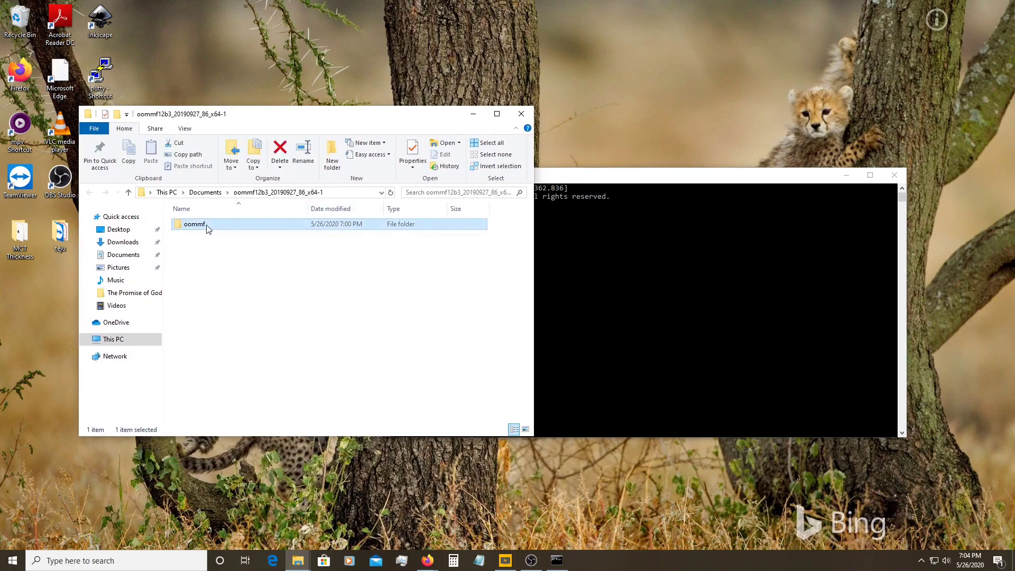
Copy the oommf folder's path and change the Command Prompt directory to C:\Users\MPL6\Documents\oommf12b3_20190927_86_x64-1\oommf with cd.
left_click(363, 194)
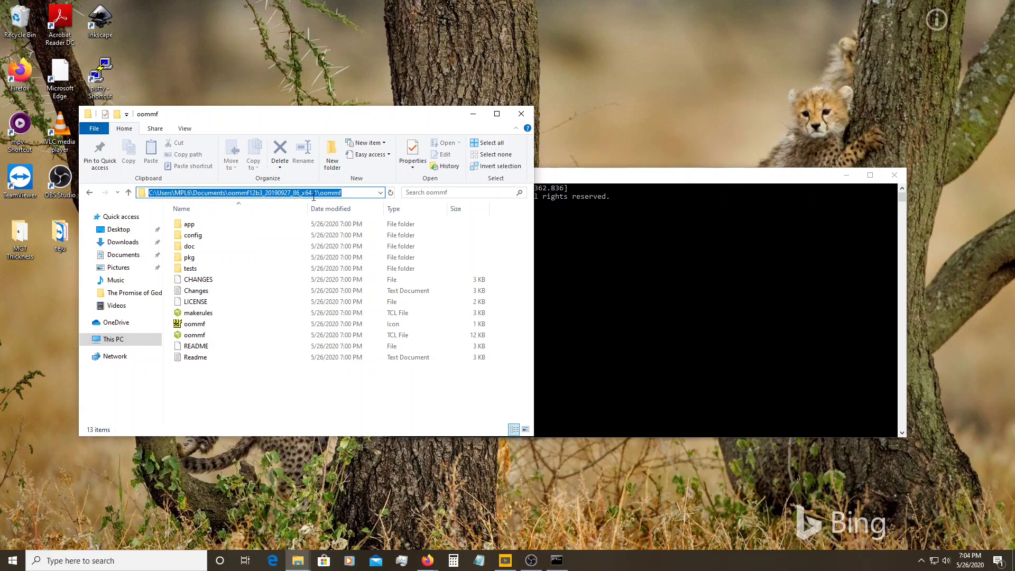
left_click(568, 254)
left_click(539, 245)
type("cd")
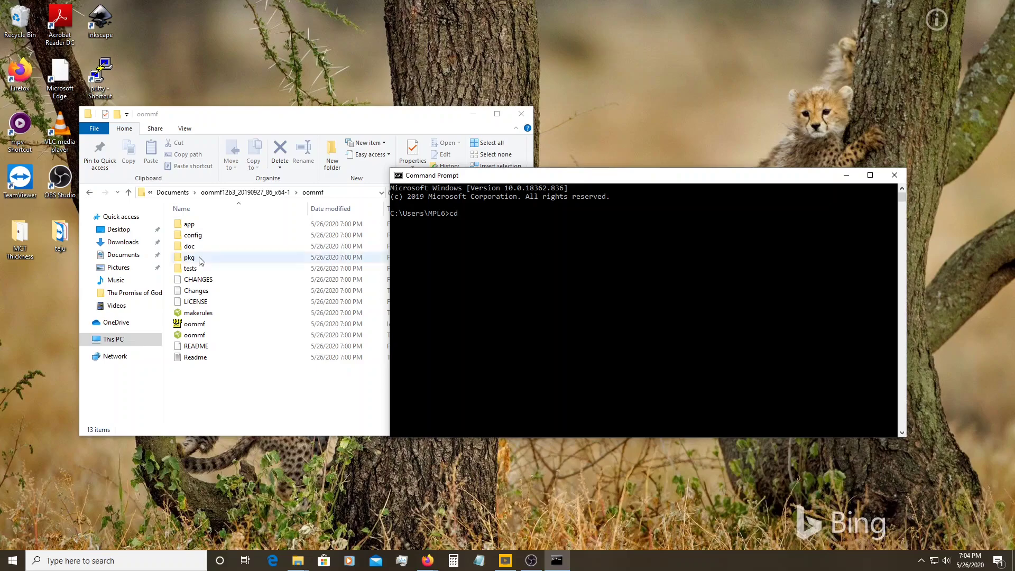
left_click(340, 192)
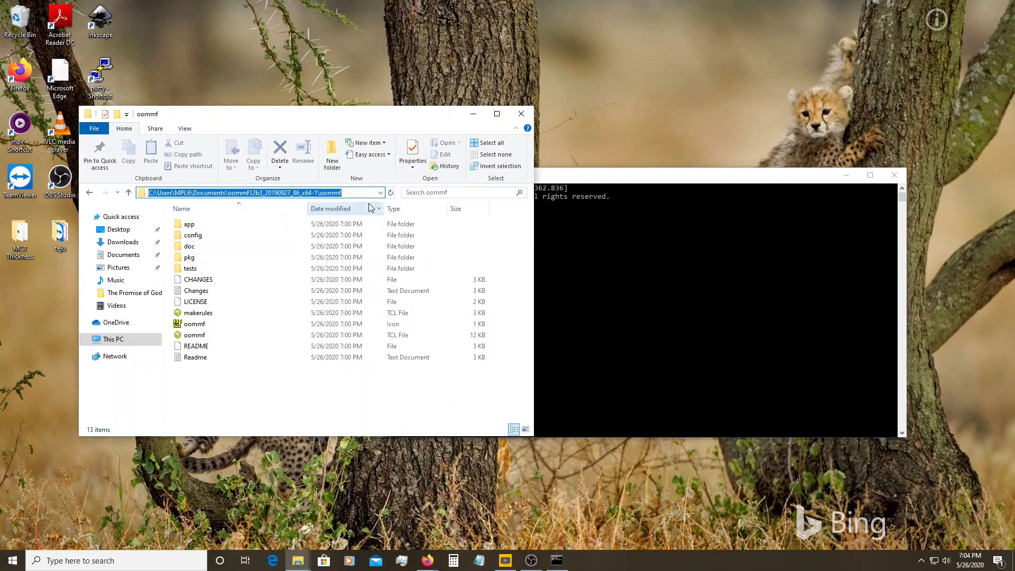
left_click(606, 229)
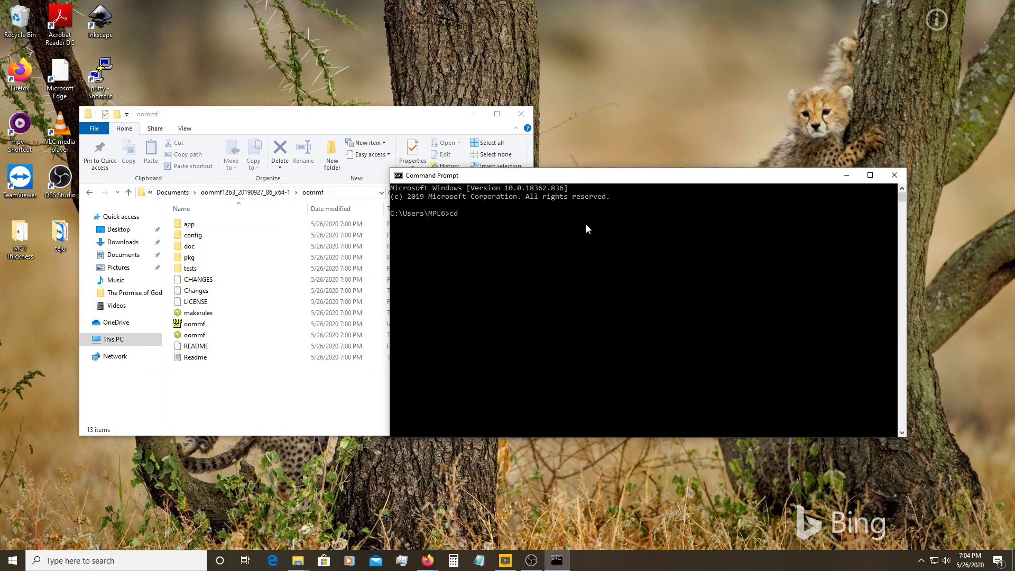
type("cd")
type("C:\\Users\\MPL6\\Documents\\oommf12b3_20190927_86_x64-1\\oommf")
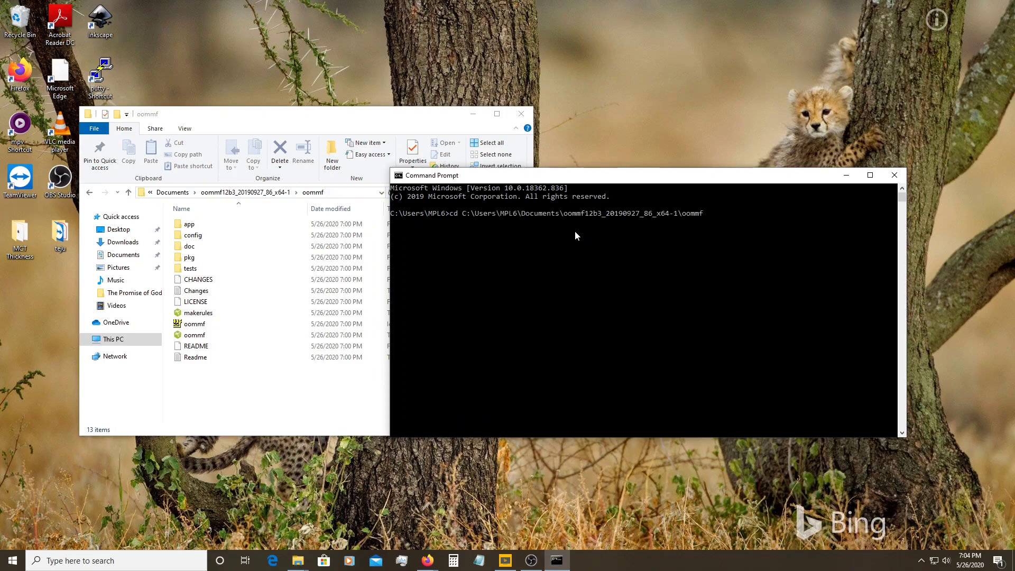
key("Return")
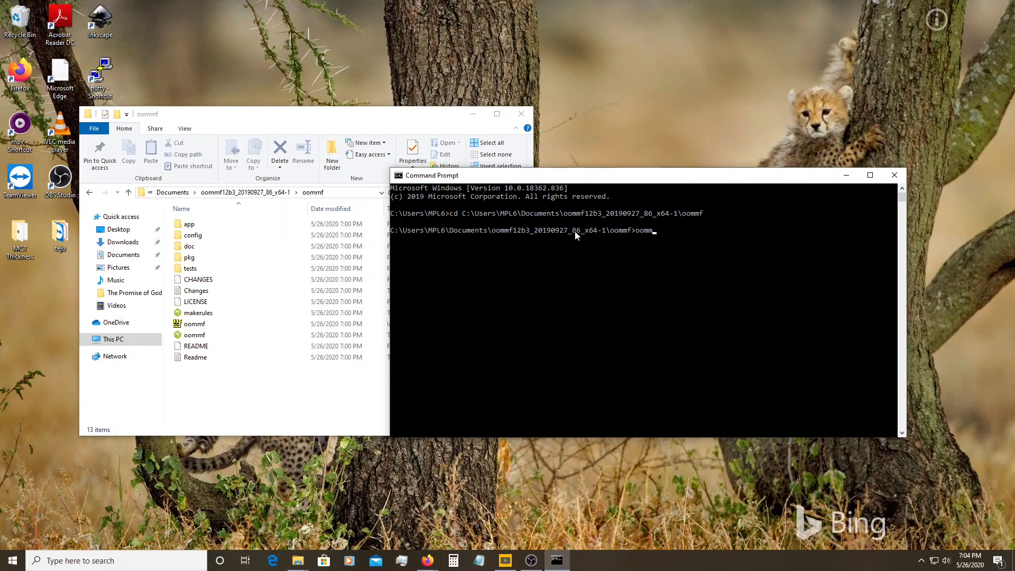
Launch OOMMF by running oommf.tcl in the Command Prompt, and minimize the File Explorer window.
key("Return")
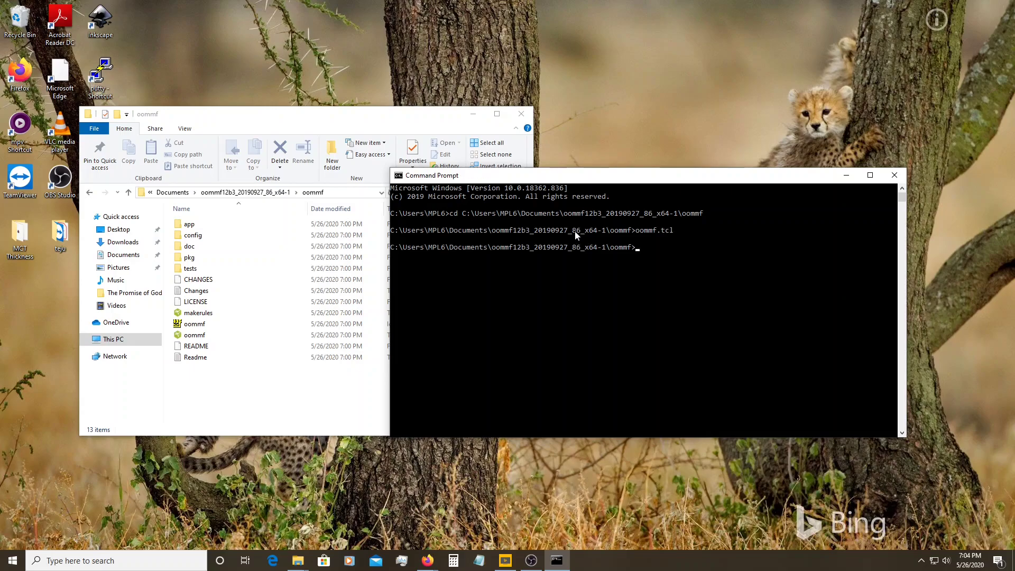
left_click(472, 115)
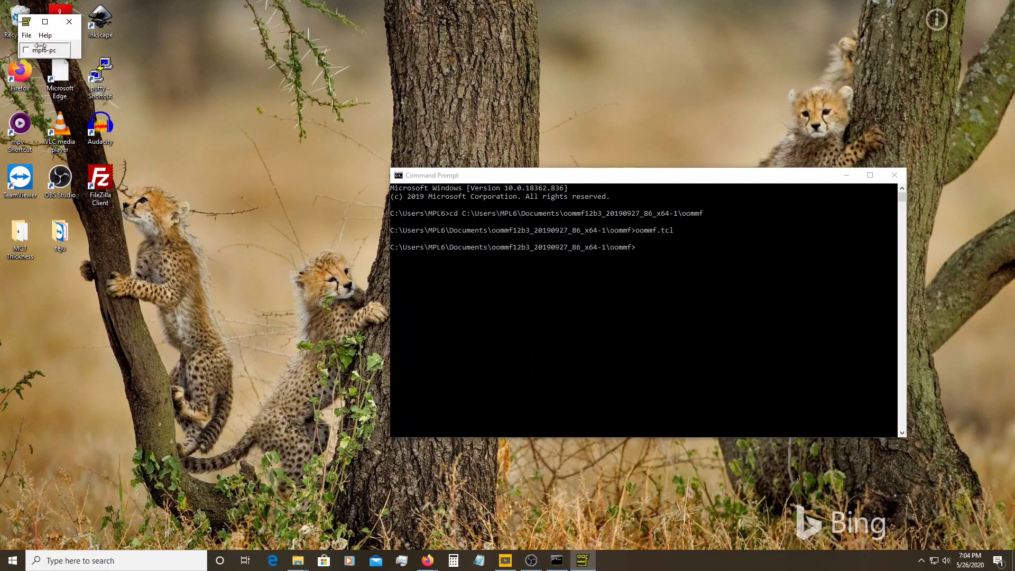
Enable the mpl6-pc host and its MPL6 account in mmLaunch, and move the launcher window beside the Command Prompt.
left_click(27, 52)
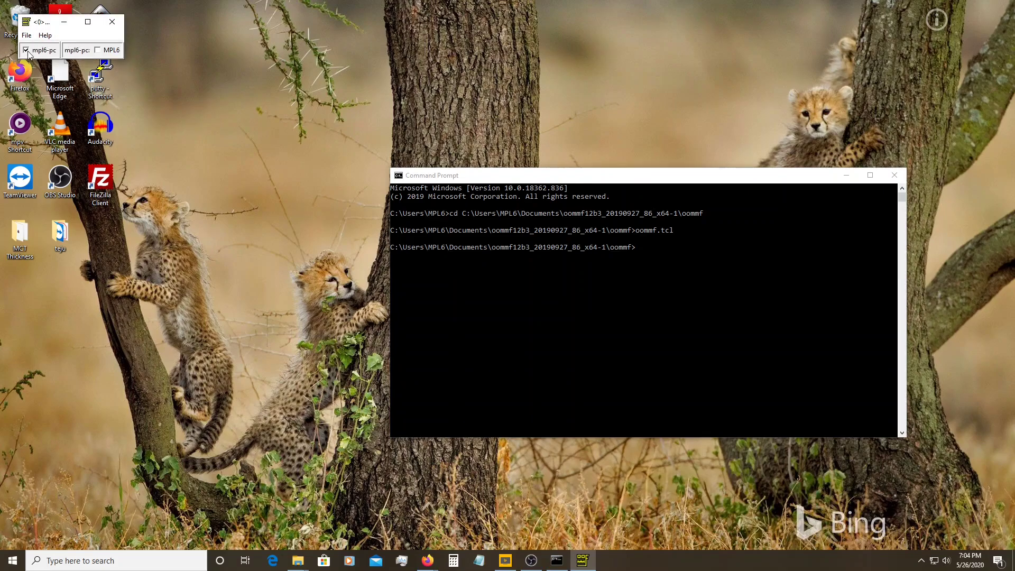
left_click(97, 50)
left_click_drag(64, 26, 300, 120)
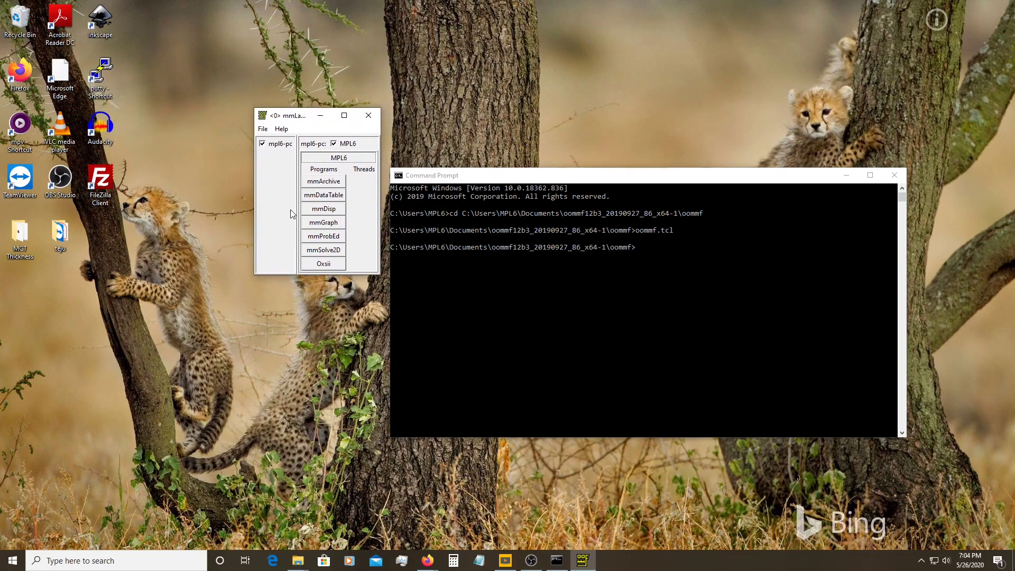